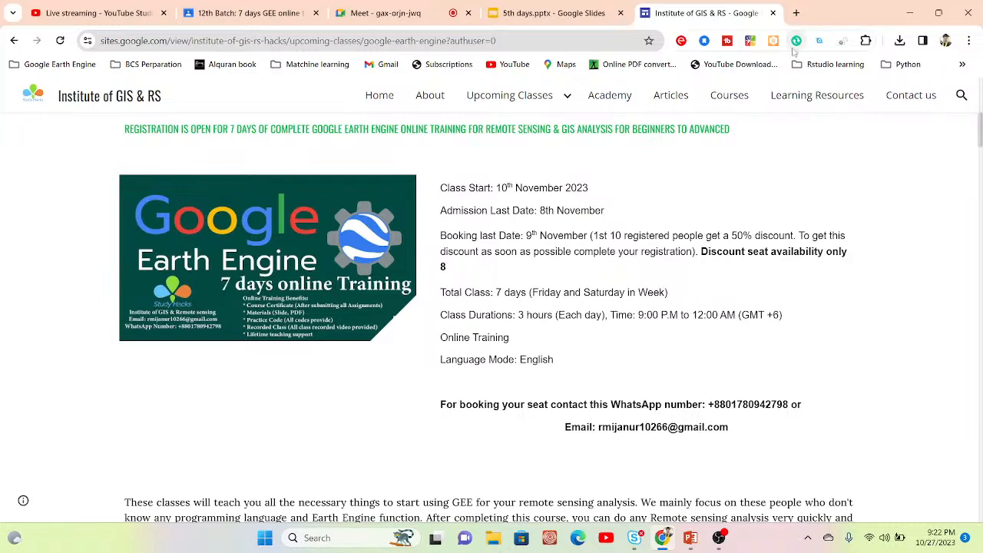
Step: Switch to the ongoing Google Meet call and turn off the camera
{"action": "left_click", "coordinate": [370, 7]}
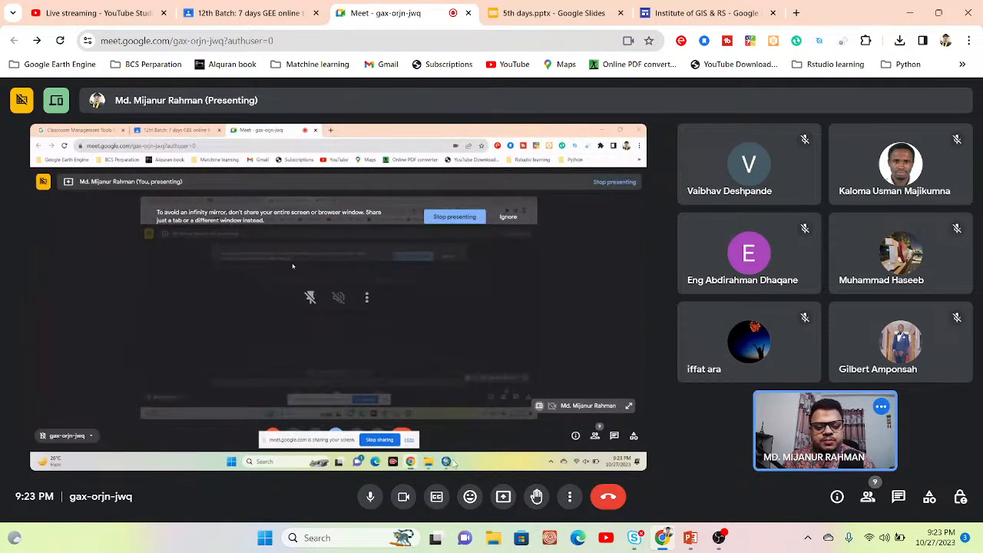
{"action": "left_click", "coordinate": [404, 498]}
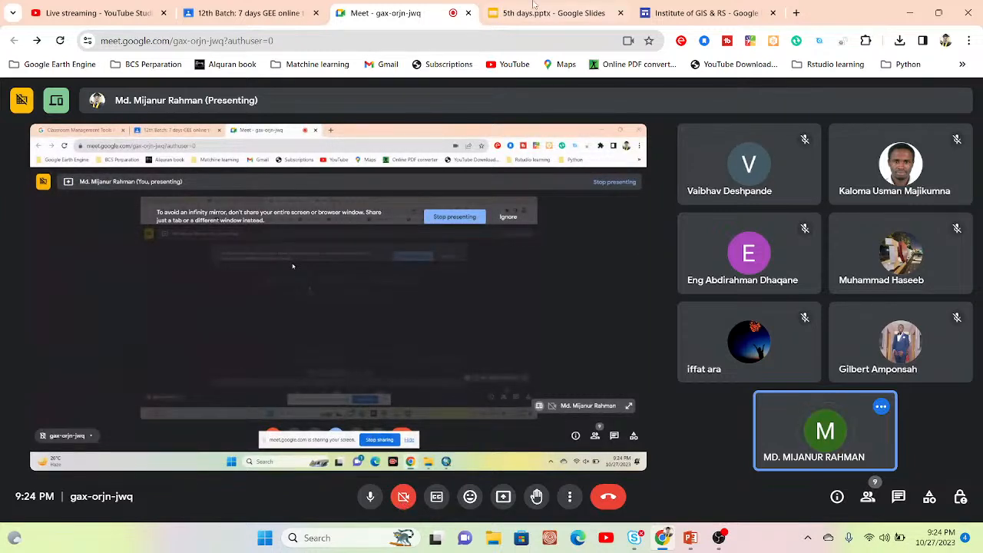
Step: Mute the microphone in the Meet call and turn it back on
{"action": "mouse_move", "coordinate": [534, 4]}
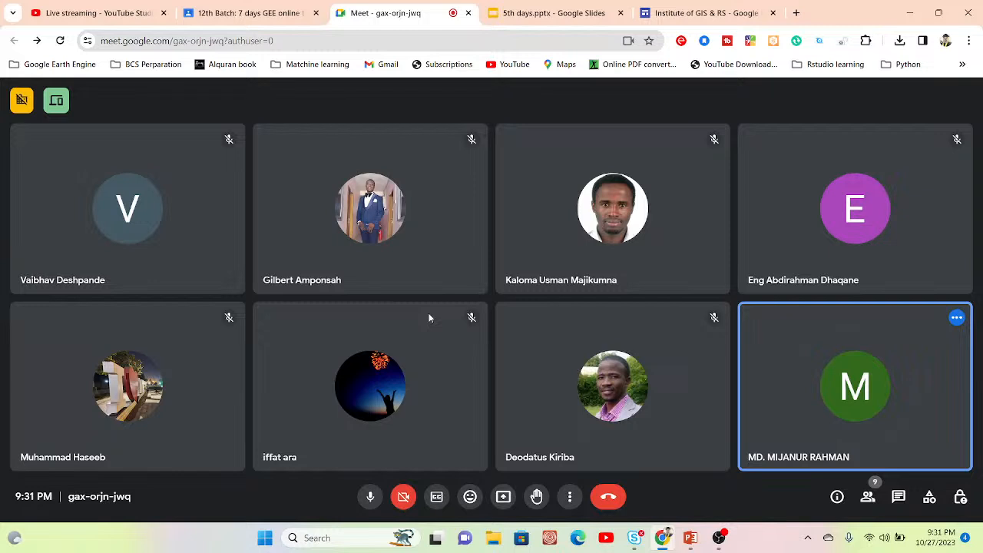
{"action": "left_click", "coordinate": [369, 497]}
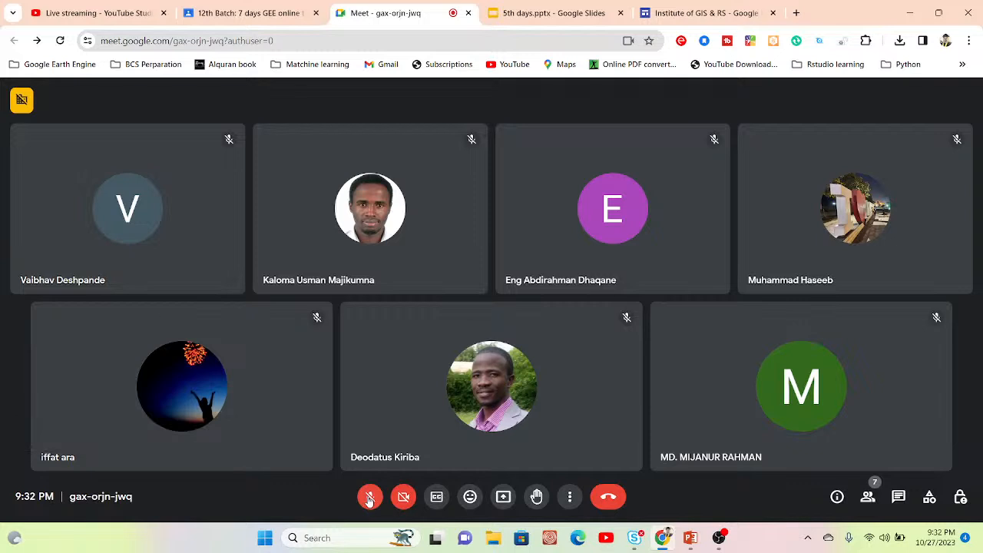
{"action": "left_click", "coordinate": [370, 497]}
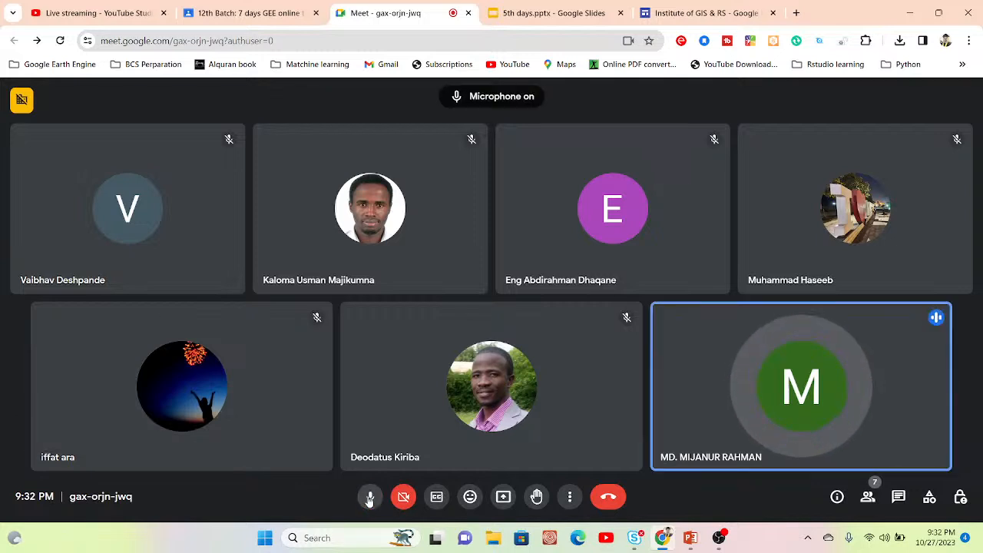
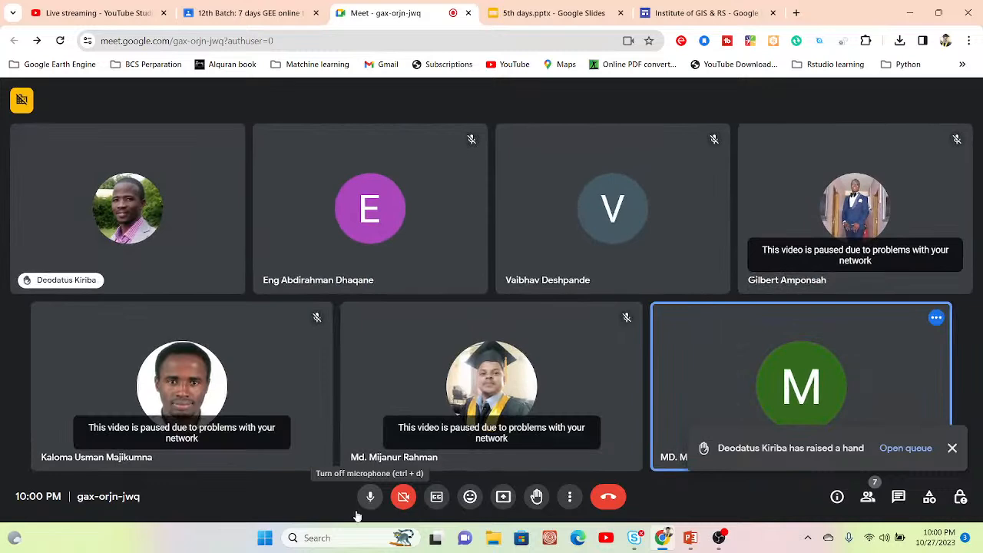
Step: Present the entire screen to the participants of the Meet call
{"action": "left_click", "coordinate": [503, 496]}
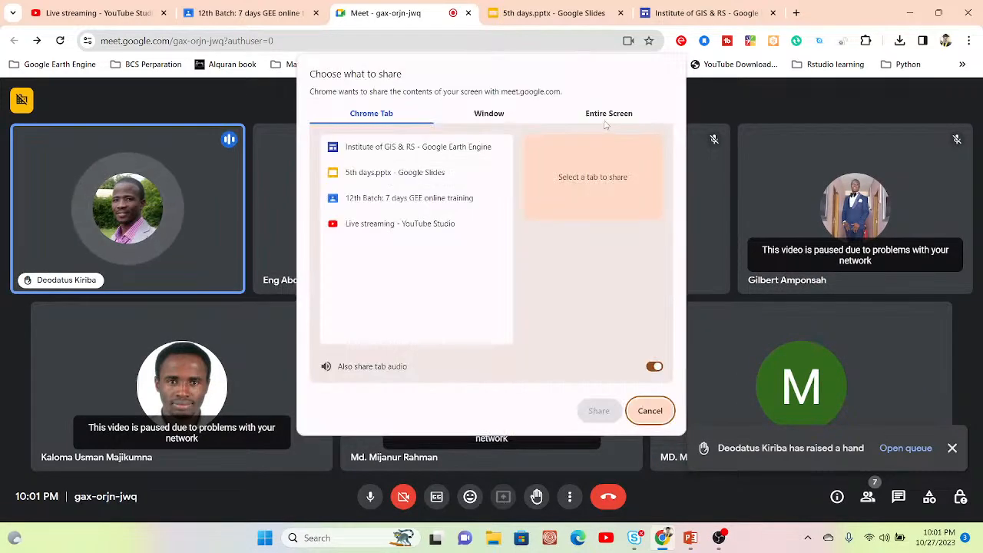
{"action": "left_click", "coordinate": [605, 112]}
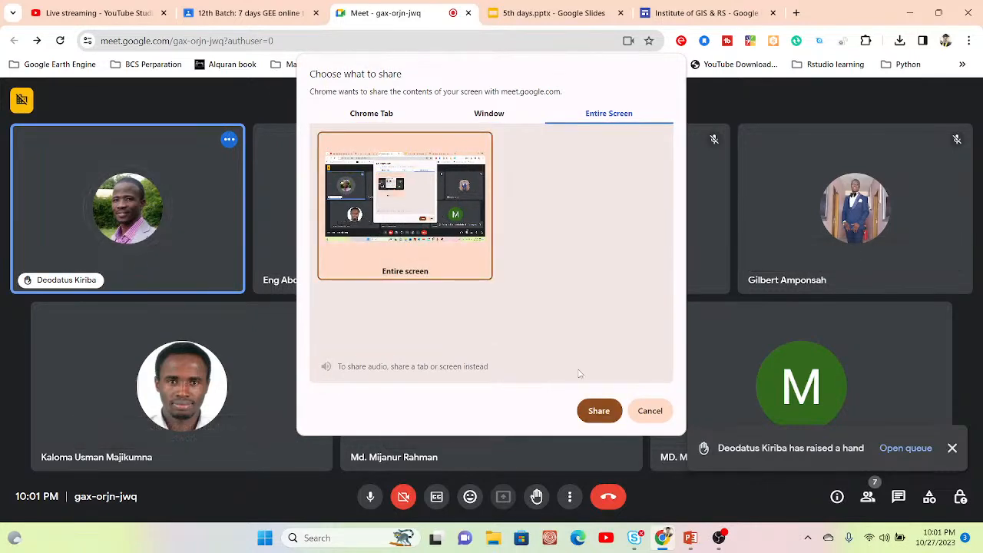
{"action": "left_click", "coordinate": [599, 407]}
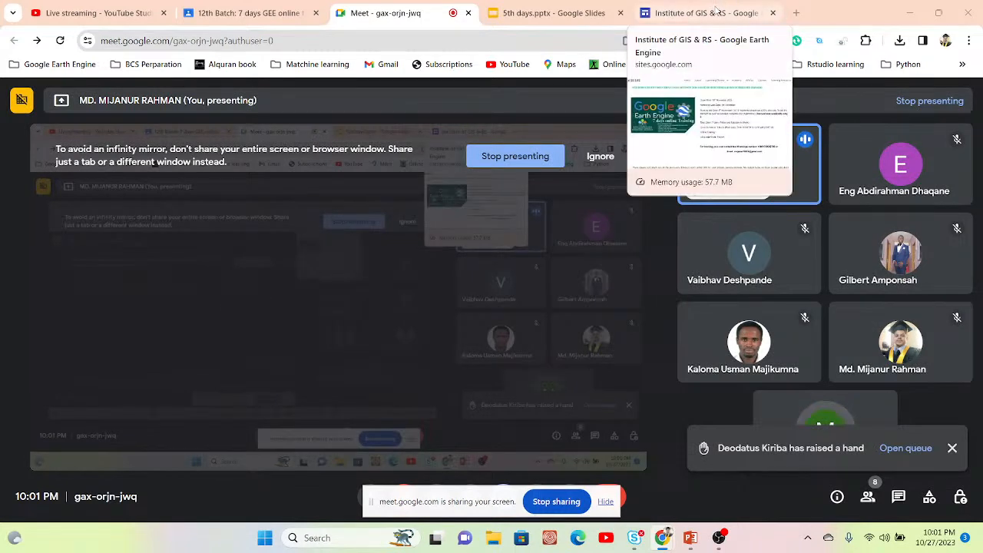
Step: Search the web for google scholar in a new browser tab
{"action": "left_click", "coordinate": [797, 15]}
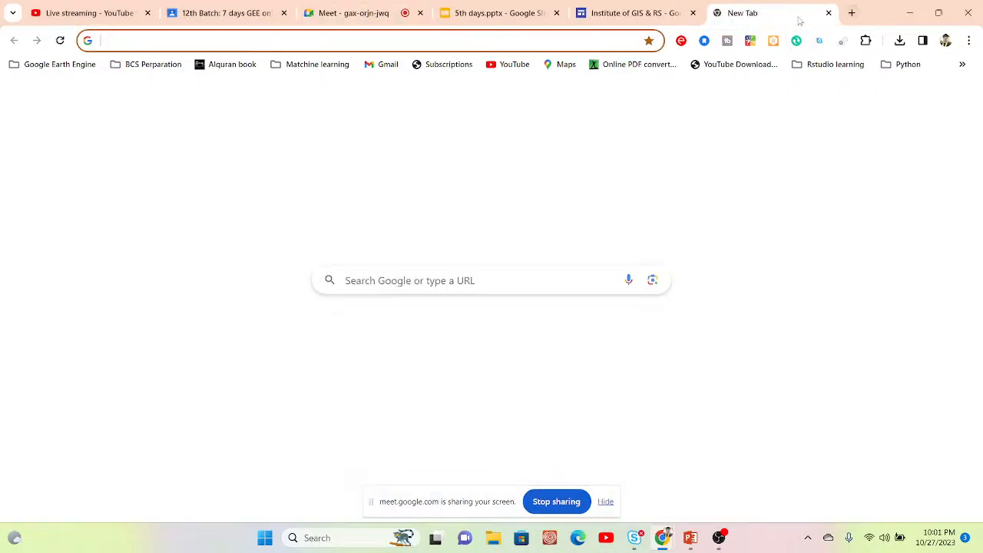
{"action": "type", "text": "GOO"}
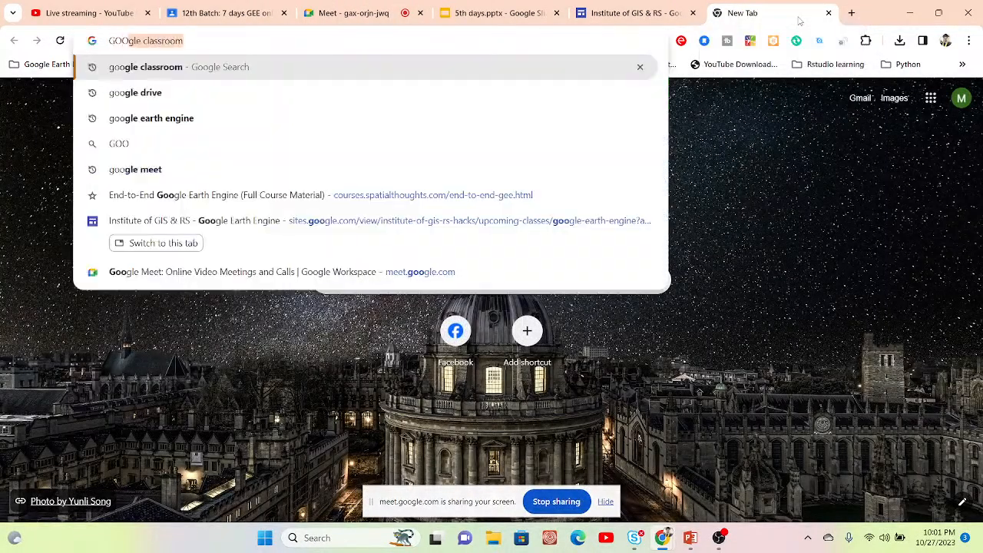
{"action": "type", "text": "GLE CLA"}
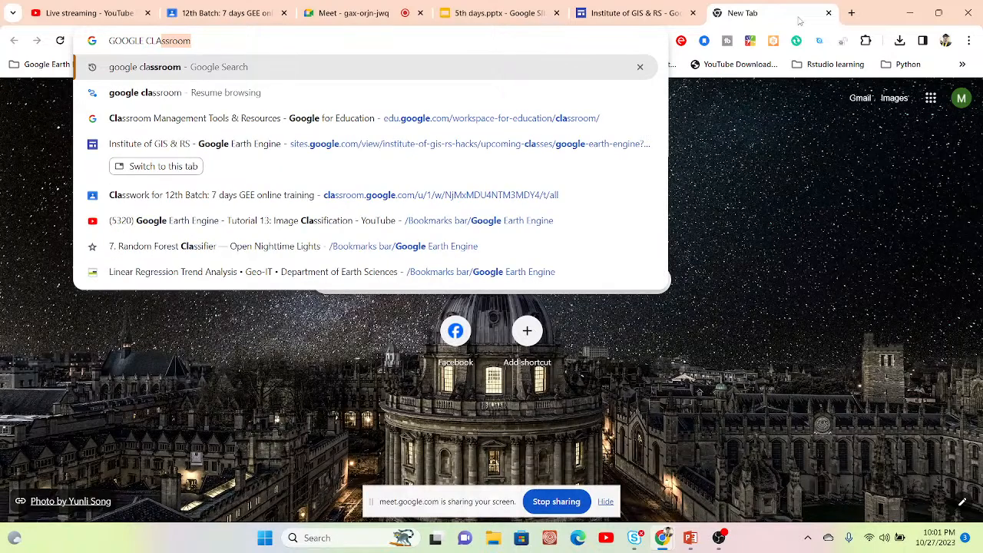
{"action": "key", "text": "Return"}
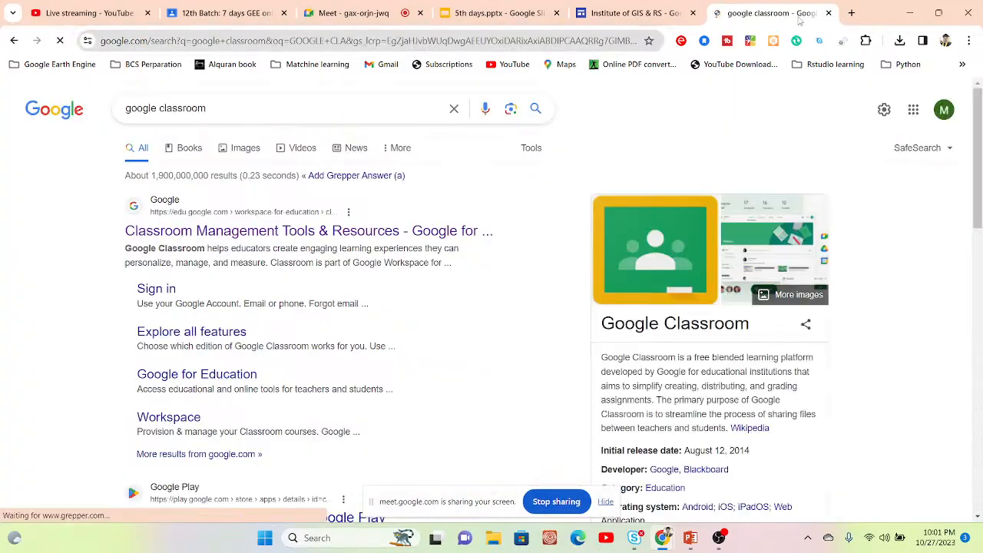
{"action": "left_click", "coordinate": [365, 108]}
{"action": "key", "text": "BackSpace"}
{"action": "key", "text": "BackSpace"}
{"action": "key", "text": "BackSpace"}
{"action": "key", "text": "BackSpace"}
{"action": "key", "text": "BackSpace"}
{"action": "key", "text": "BackSpace"}
{"action": "key", "text": "BackSpace"}
{"action": "key", "text": "BackSpace"}
{"action": "key", "text": "BackSpace"}
{"action": "type", "text": "SCHOL"}
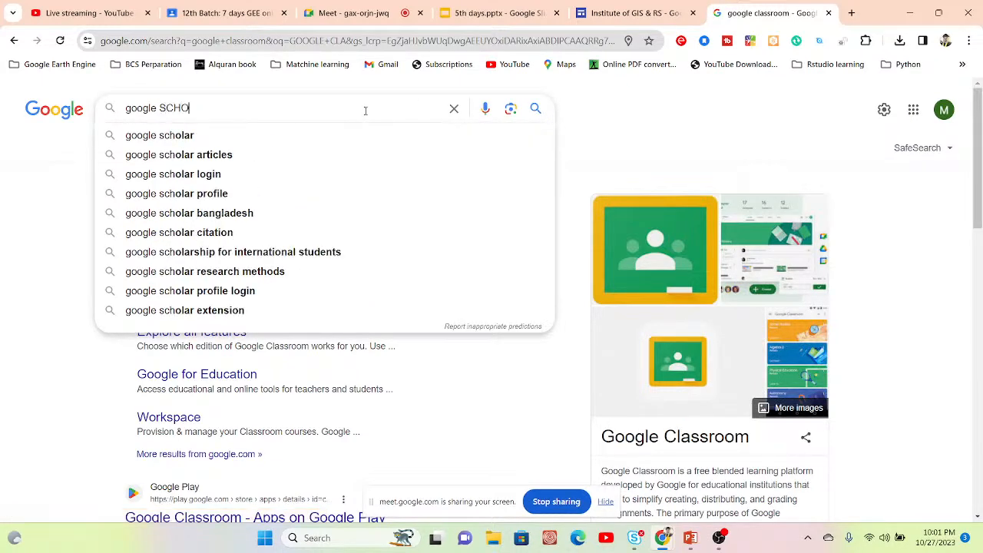
{"action": "left_click", "coordinate": [220, 136]}
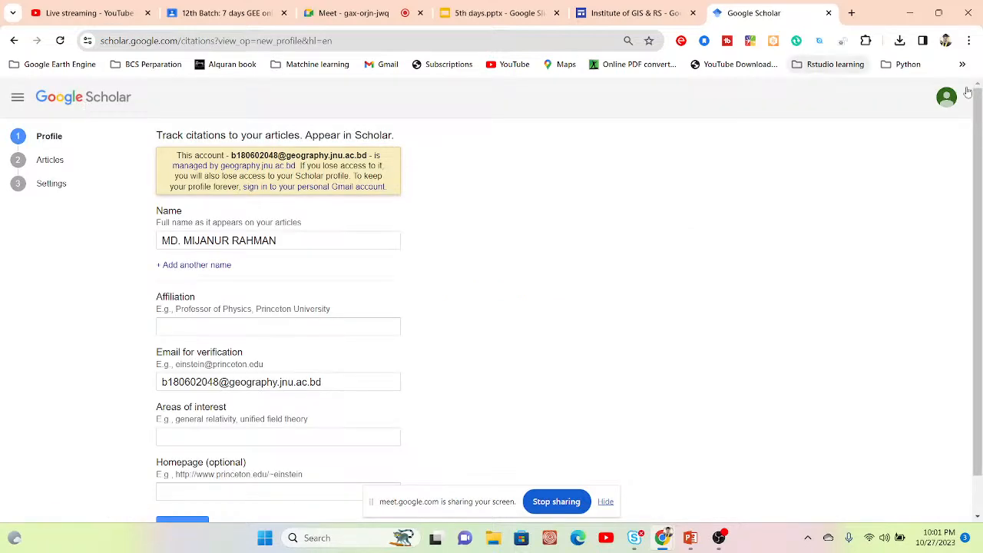
Step: Switch Google Scholar to the other signed-in account and open that account's own author profile
{"action": "left_click", "coordinate": [947, 98]}
{"action": "left_click", "coordinate": [819, 261]}
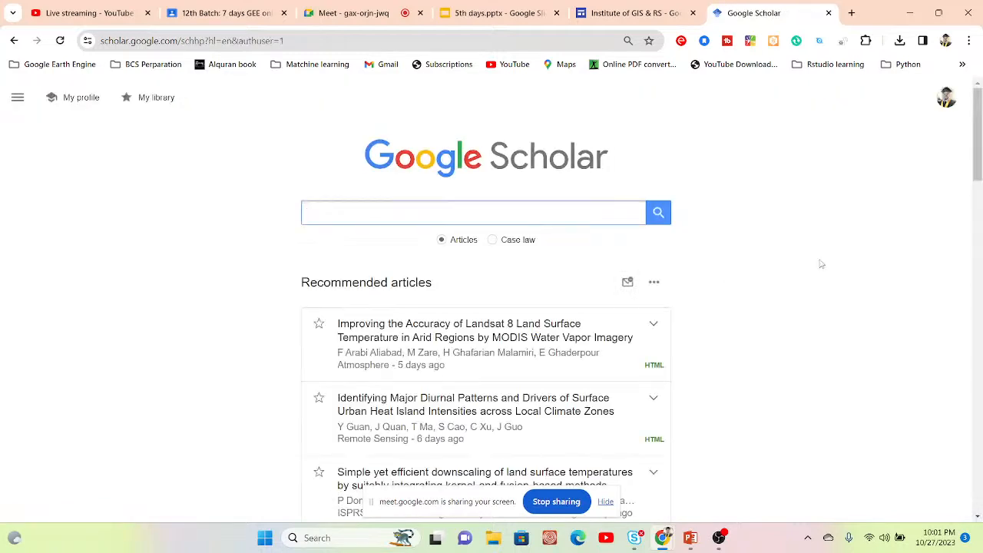
{"action": "left_click", "coordinate": [69, 100]}
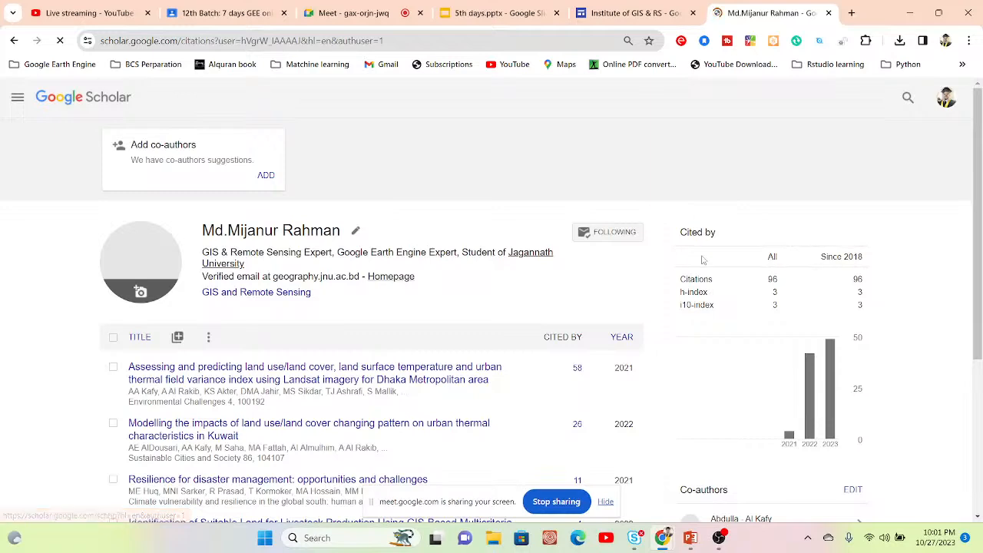
Step: Look through the publication list, citation metrics and co-authors on the Scholar profile
{"action": "scroll", "coordinate": [978, 112], "scroll_direction": "down", "scroll_amount": 1}
{"action": "scroll", "coordinate": [978, 112], "scroll_direction": "down", "scroll_amount": 1}
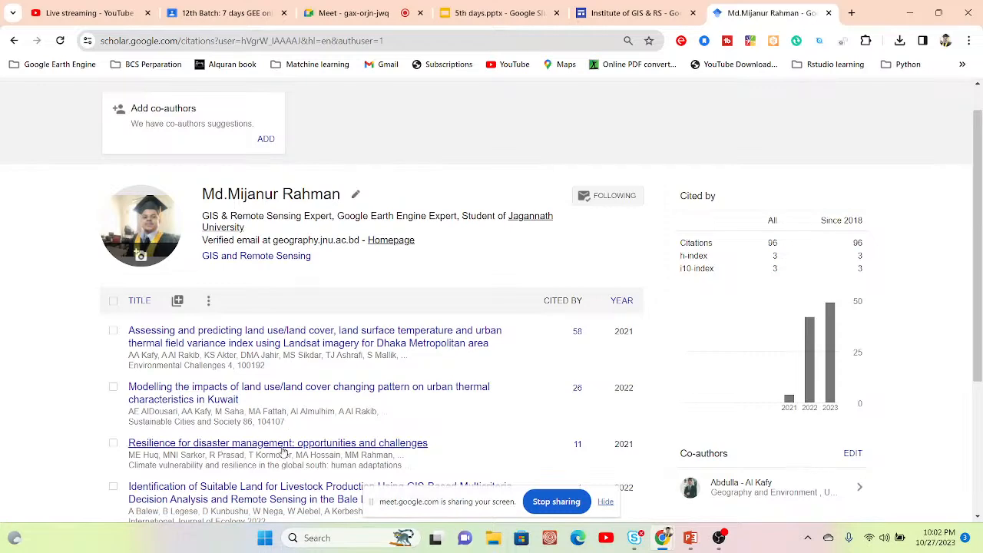
{"action": "left_click_drag", "start_coordinate": [979, 205], "coordinate": [981, 241]}
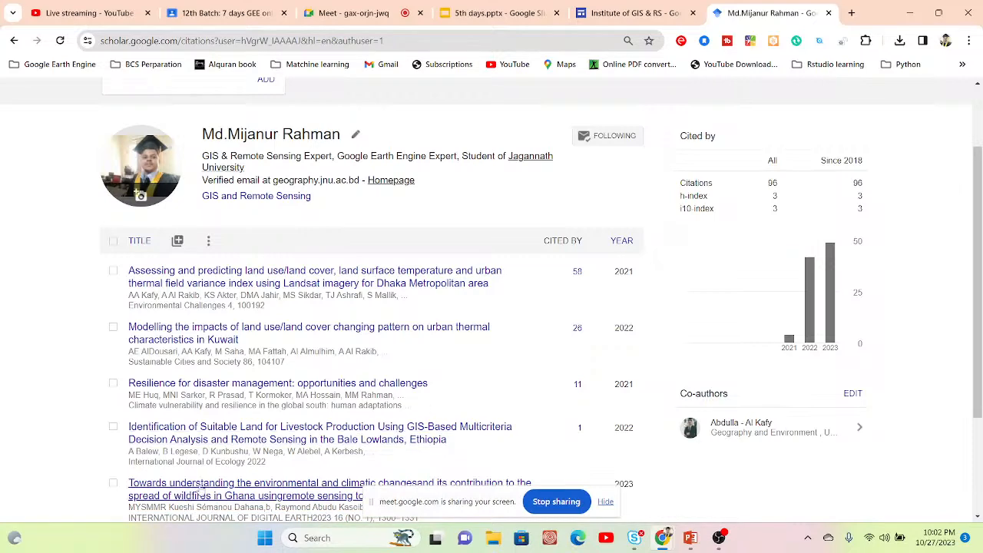
{"action": "scroll", "coordinate": [979, 296], "scroll_direction": "down", "scroll_amount": 1}
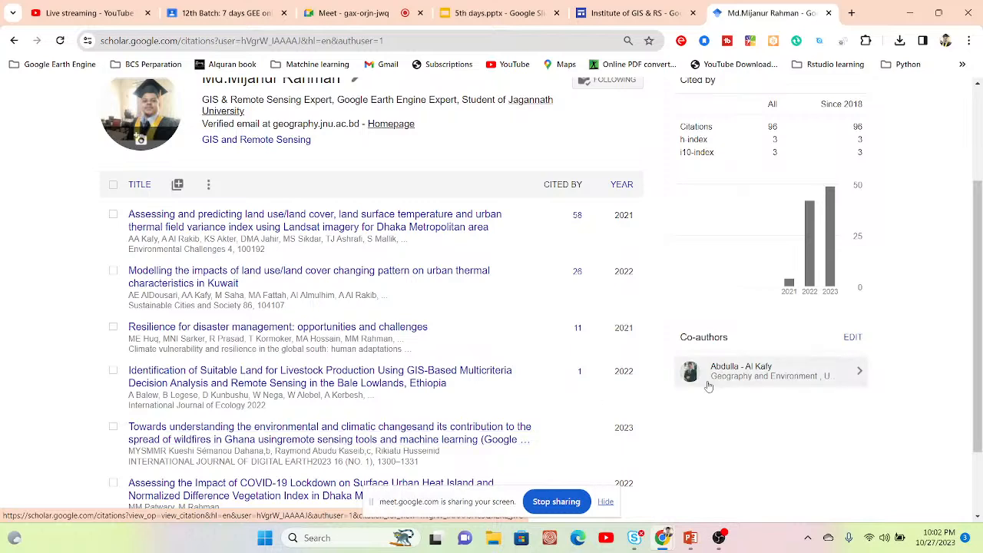
{"action": "left_click_drag", "start_coordinate": [981, 232], "coordinate": [980, 255]}
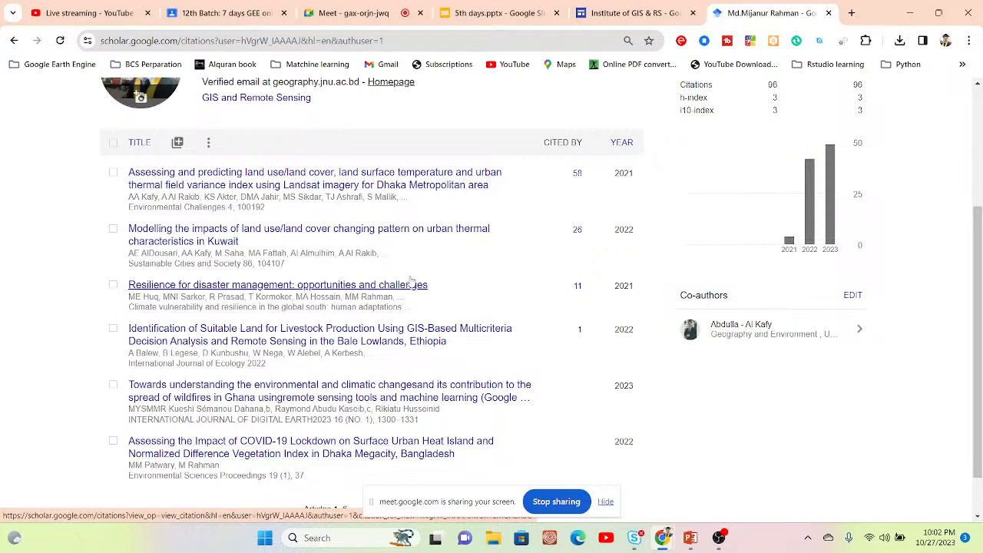
{"action": "scroll", "coordinate": [977, 199], "scroll_direction": "up", "scroll_amount": 1}
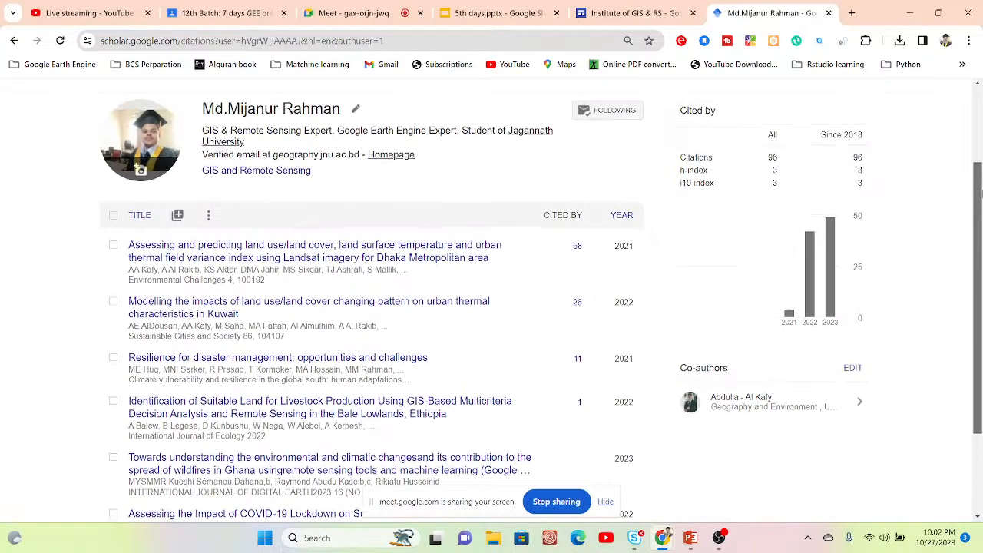
{"action": "scroll", "coordinate": [979, 198], "scroll_direction": "up", "scroll_amount": 2}
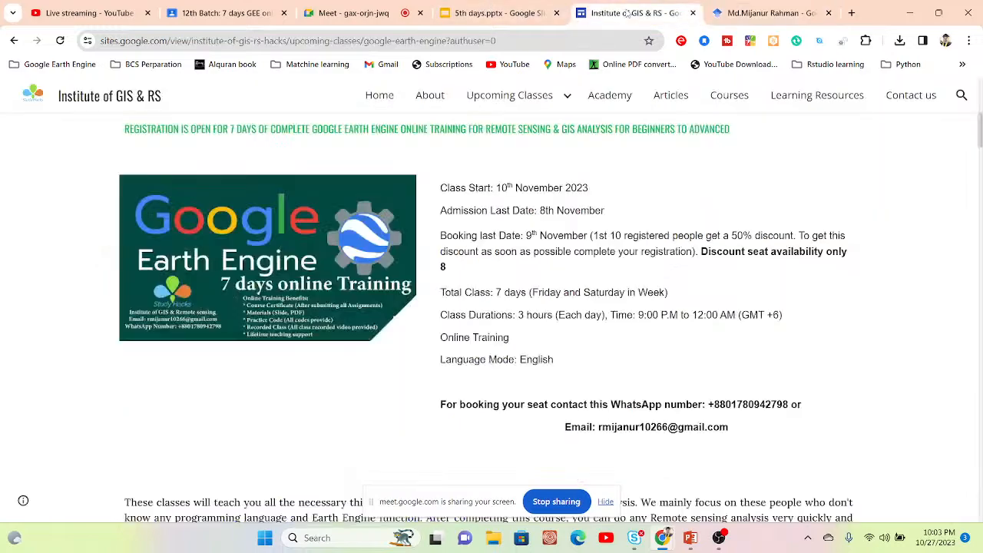
Step: Go to the Course Content list on the Institute of GIS & RS page and highlight the indices in topic 7
{"action": "left_click", "coordinate": [629, 13]}
{"action": "scroll", "coordinate": [492, 308], "scroll_direction": "down", "scroll_amount": 5}
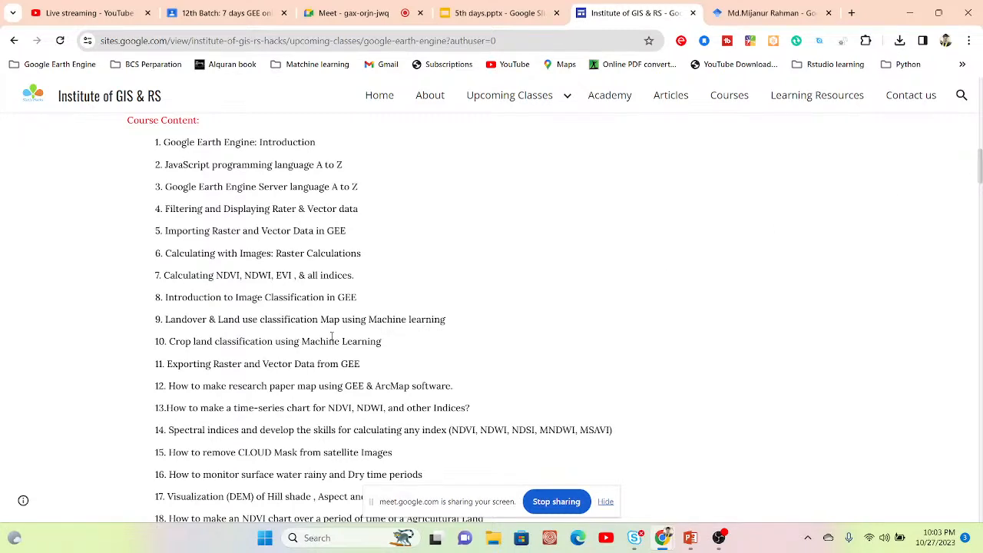
{"action": "left_click_drag", "start_coordinate": [216, 277], "coordinate": [292, 277]}
{"action": "left_click", "coordinate": [293, 276]}
{"action": "left_click_drag", "start_coordinate": [214, 275], "coordinate": [356, 276]}
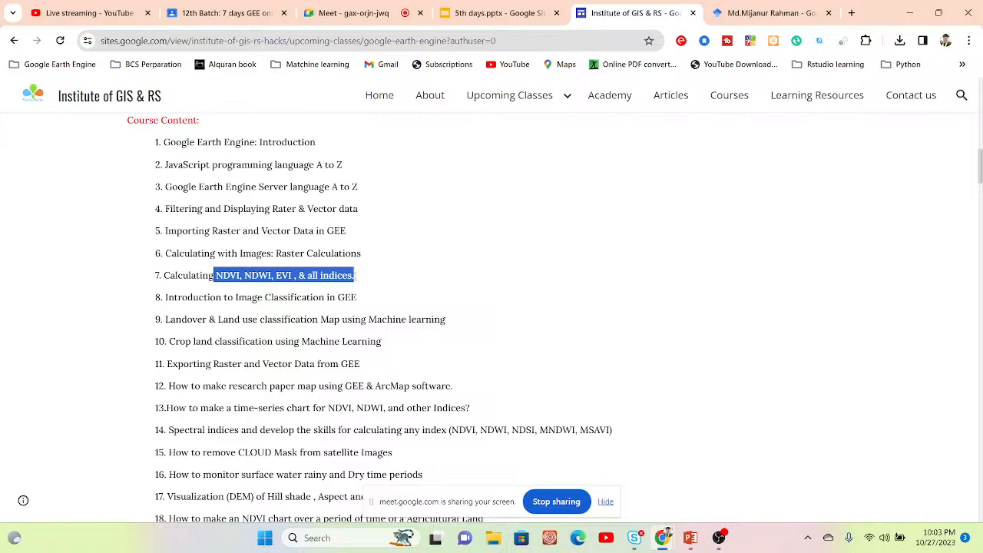
{"action": "left_click", "coordinate": [227, 268]}
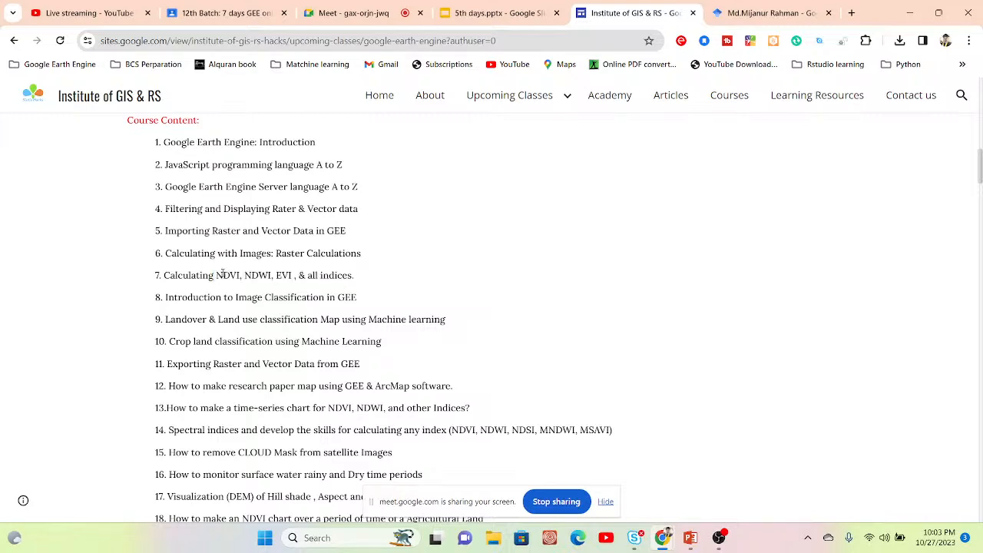
Step: Point out NDVI, NDWI and EVI one by one in topic 7 by highlighting each index name
{"action": "left_click_drag", "start_coordinate": [218, 275], "coordinate": [232, 275]}
{"action": "left_click", "coordinate": [232, 275]}
{"action": "double_click", "coordinate": [232, 275]}
{"action": "left_click", "coordinate": [254, 275]}
{"action": "double_click", "coordinate": [253, 275]}
{"action": "double_click", "coordinate": [284, 276]}
{"action": "left_click", "coordinate": [284, 278]}
Step: Highlight "Image Classification" in topic 8, "Machine learning" in topic 9 and the surface water monitoring text of topic 16
{"action": "left_click_drag", "start_coordinate": [236, 298], "coordinate": [325, 298]}
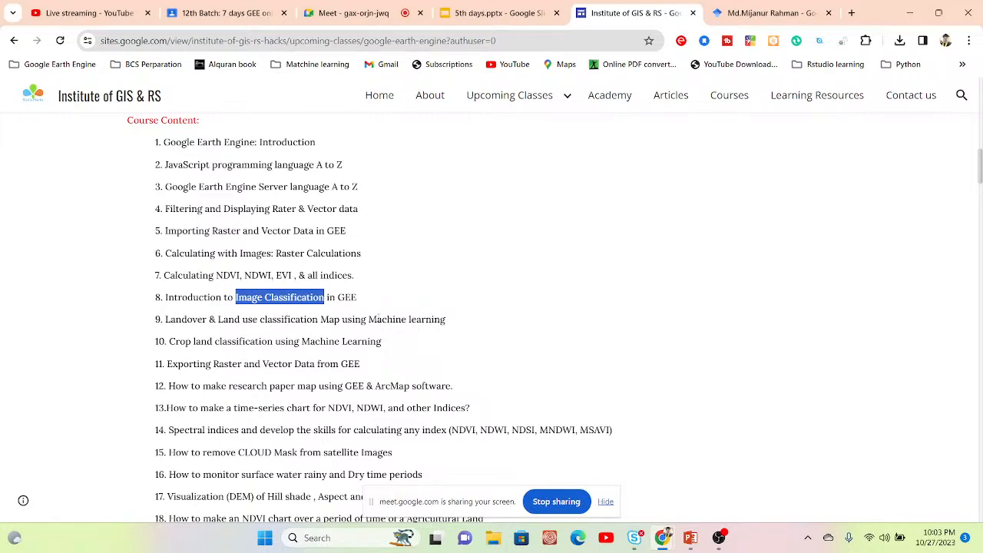
{"action": "left_click_drag", "start_coordinate": [369, 319], "coordinate": [453, 327]}
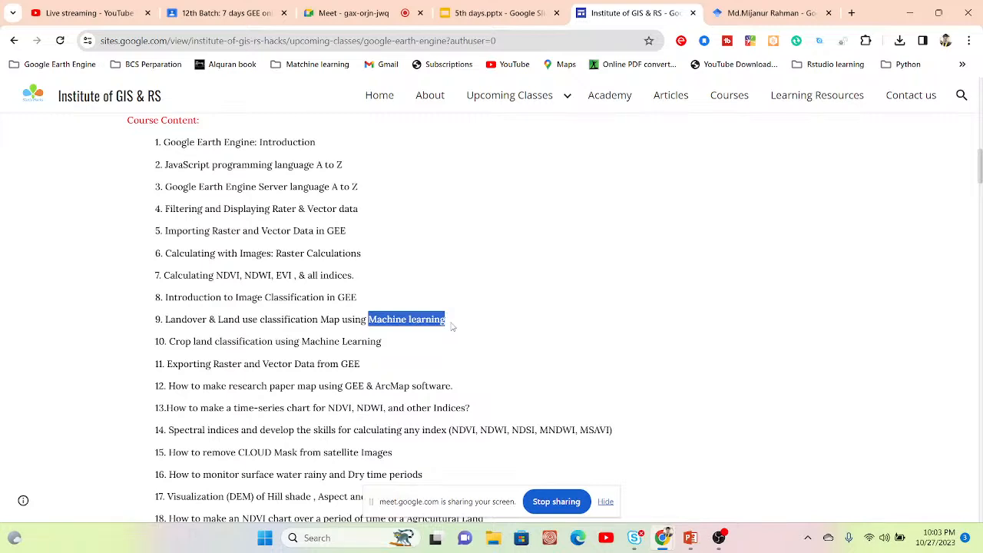
{"action": "scroll", "coordinate": [453, 326], "scroll_direction": "down", "scroll_amount": 1}
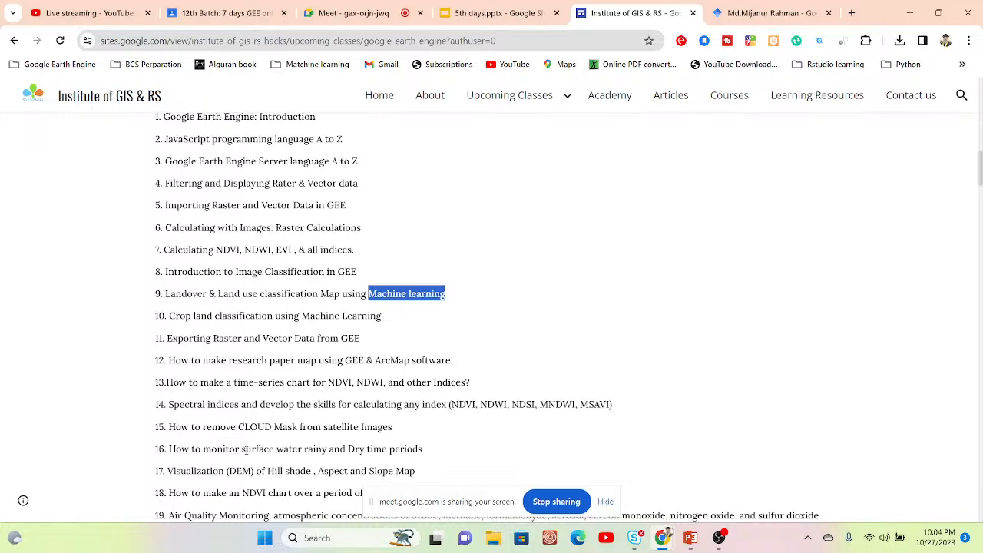
{"action": "left_click_drag", "start_coordinate": [165, 449], "coordinate": [420, 459]}
{"action": "left_click", "coordinate": [420, 459]}
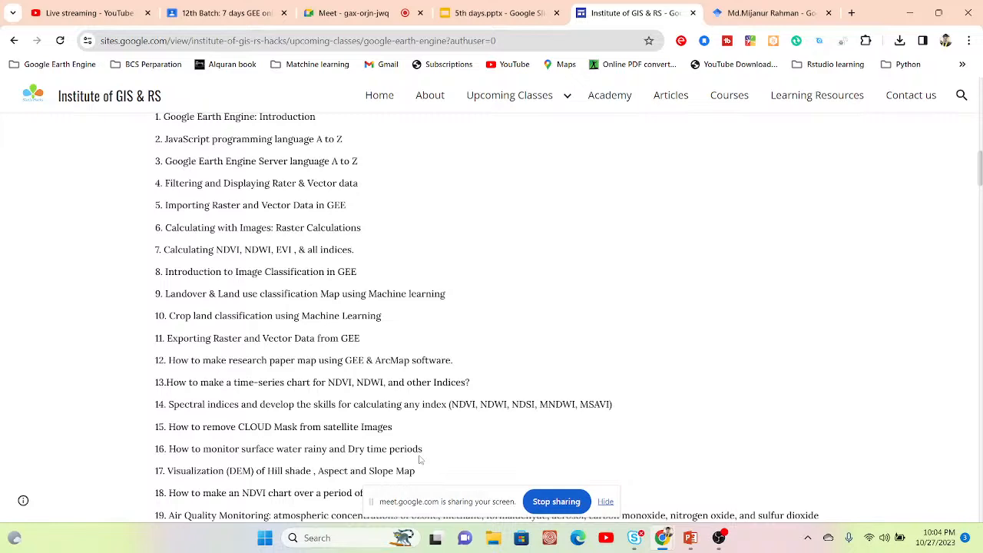
Step: Highlight "NDVI" in topic 18 and "Air Quality Monitoring" in topic 19 of the course content
{"action": "scroll", "coordinate": [420, 459], "scroll_direction": "down", "scroll_amount": 1}
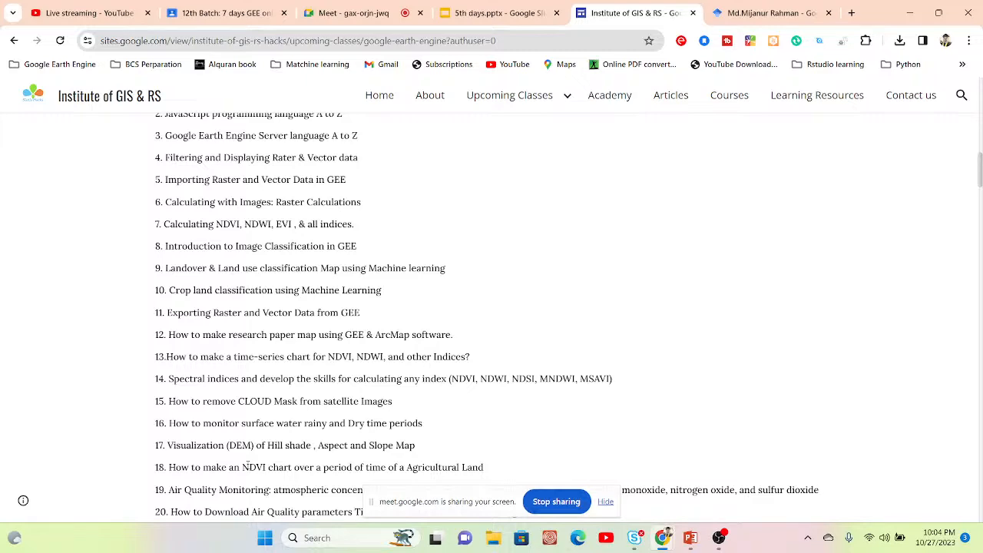
{"action": "double_click", "coordinate": [247, 466]}
{"action": "left_click", "coordinate": [247, 466]}
{"action": "scroll", "coordinate": [248, 465], "scroll_direction": "down", "scroll_amount": 2}
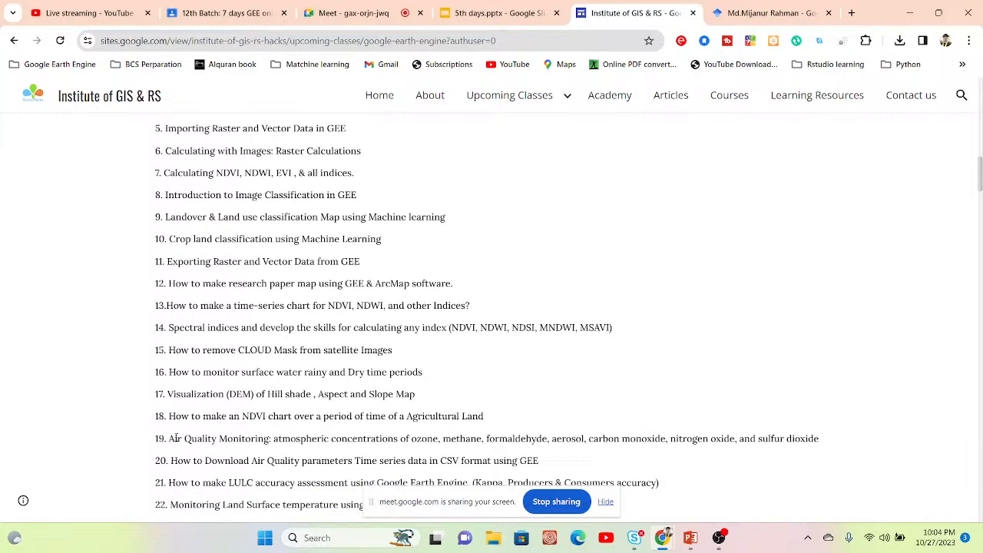
{"action": "left_click_drag", "start_coordinate": [168, 438], "coordinate": [266, 438]}
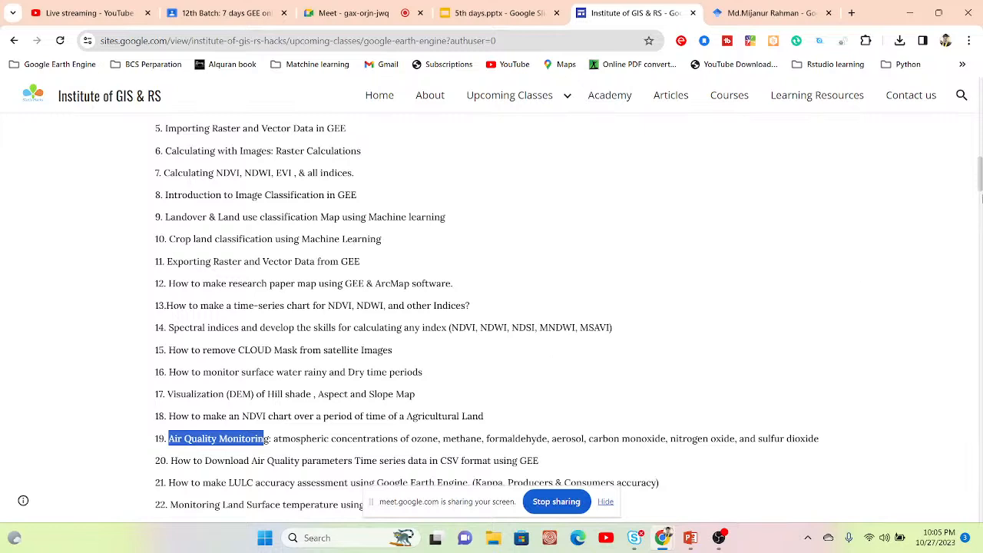
Step: Open researchgate.net in a new browser tab
{"action": "left_click", "coordinate": [851, 13]}
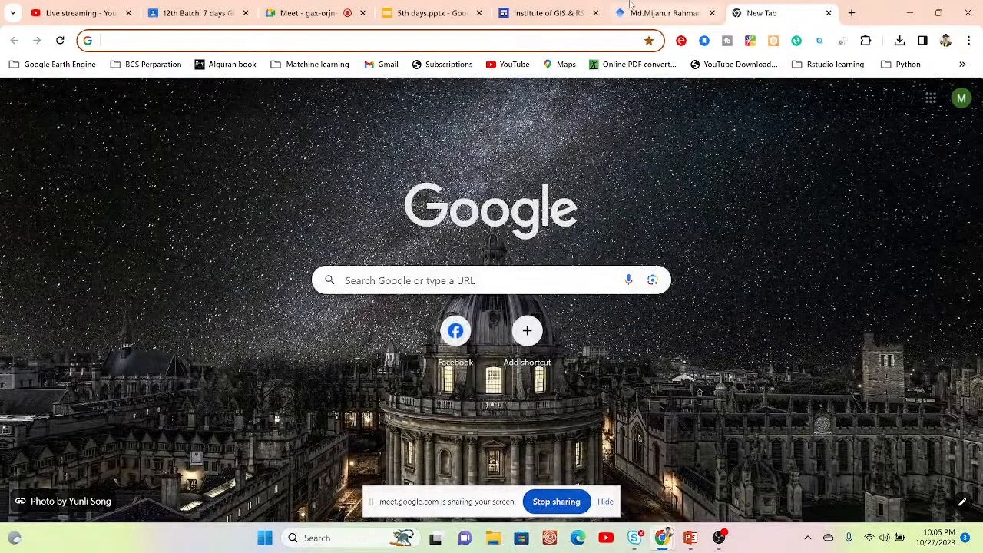
{"action": "left_click", "coordinate": [646, 7]}
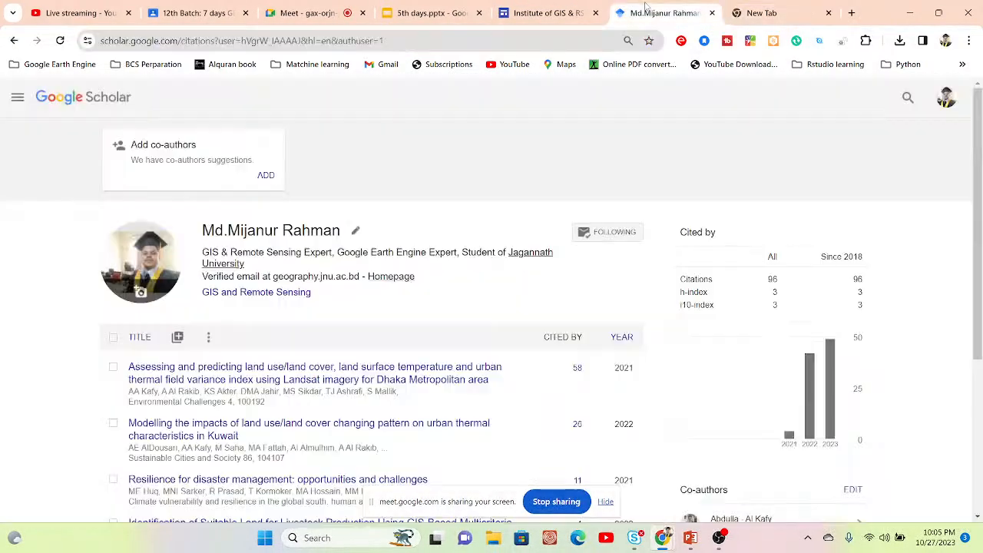
{"action": "left_click", "coordinate": [791, 13]}
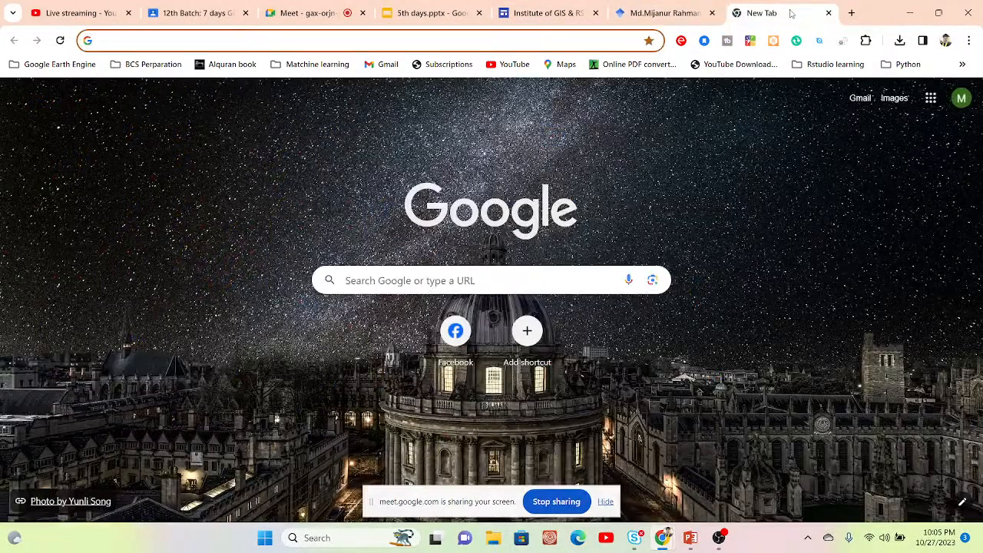
{"action": "type", "text": "re"}
{"action": "key", "text": "Return"}
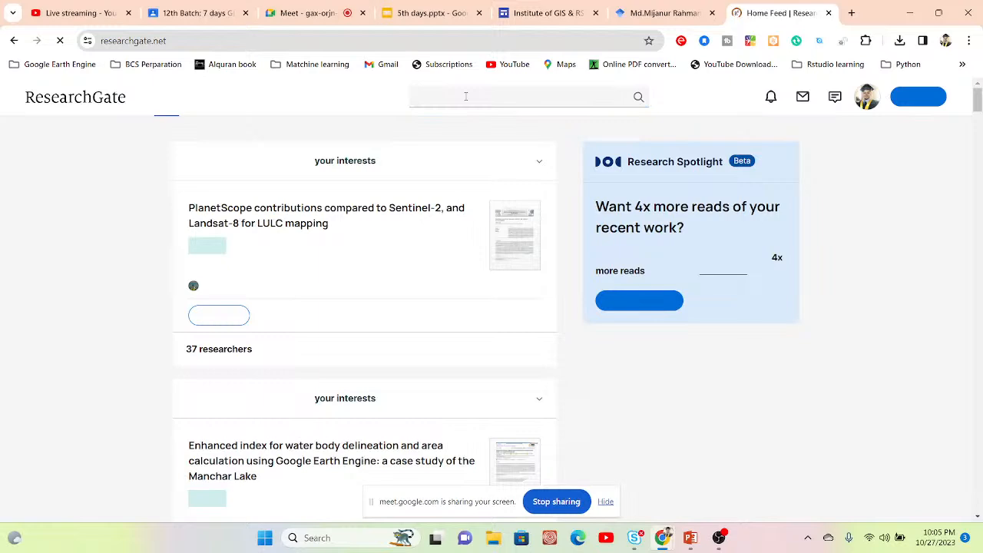
Step: Search ResearchGate for "Air quality monitoring using Google earth engine"
{"action": "scroll", "coordinate": [466, 97], "scroll_direction": "down", "scroll_amount": 5}
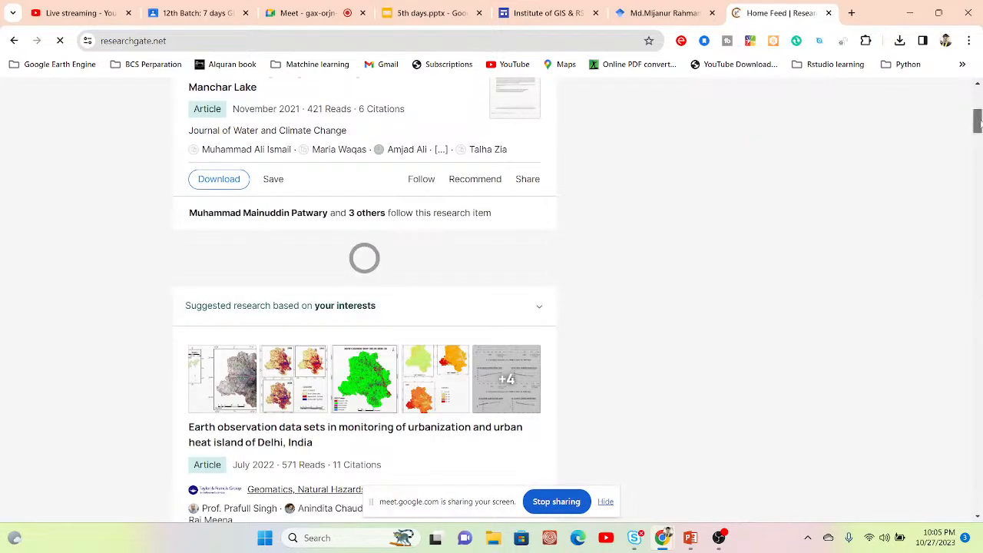
{"action": "left_click_drag", "start_coordinate": [978, 121], "coordinate": [977, 92]}
{"action": "left_click", "coordinate": [527, 94]}
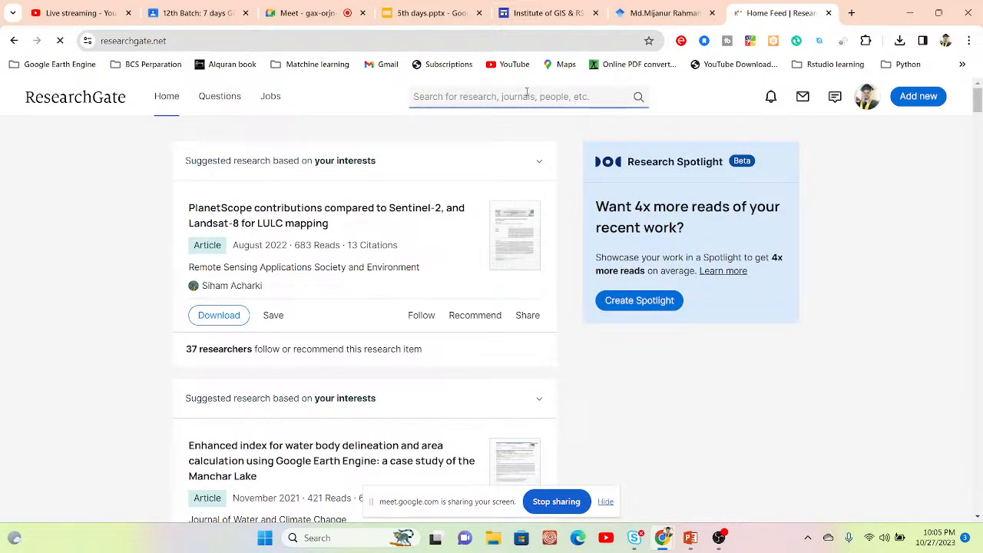
{"action": "type", "text": "Air qua"}
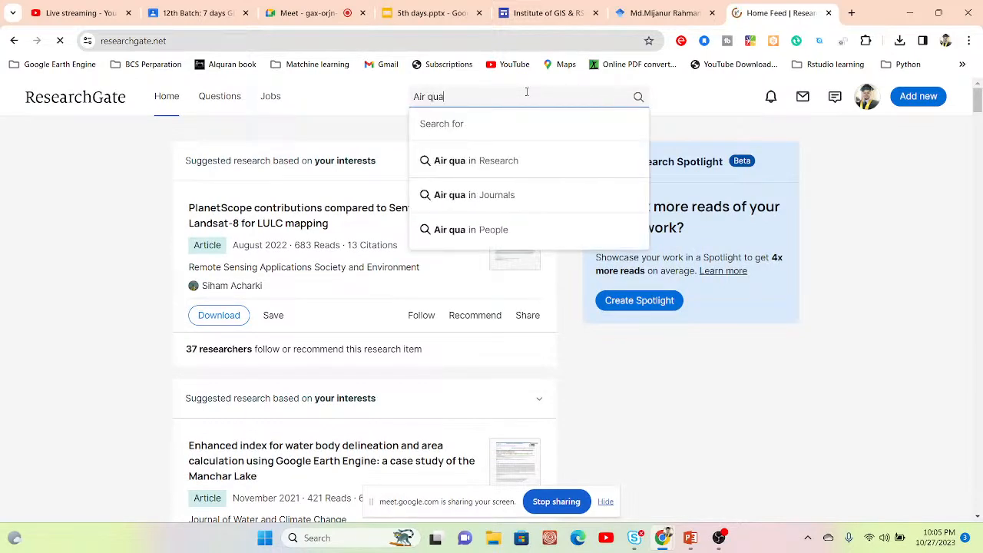
{"action": "type", "text": "lity moniot"}
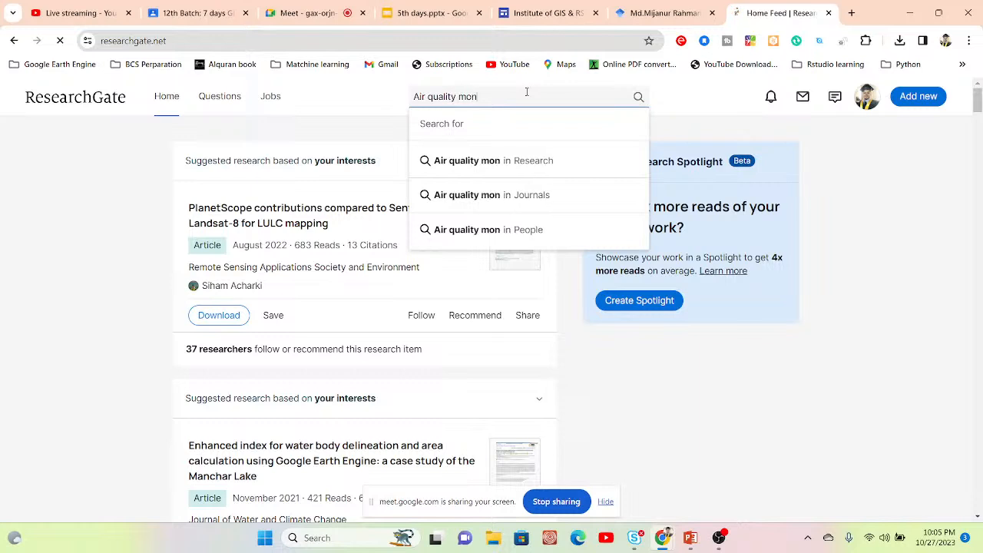
{"action": "key", "text": "BackSpace"}
{"action": "key", "text": "BackSpace"}
{"action": "type", "text": "tori"}
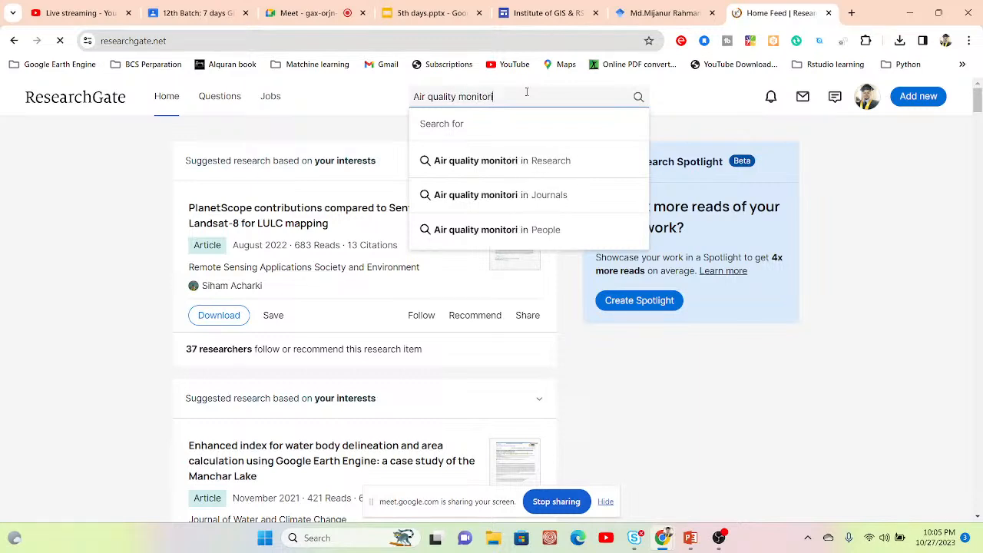
{"action": "type", "text": "ng using Google earth engine"}
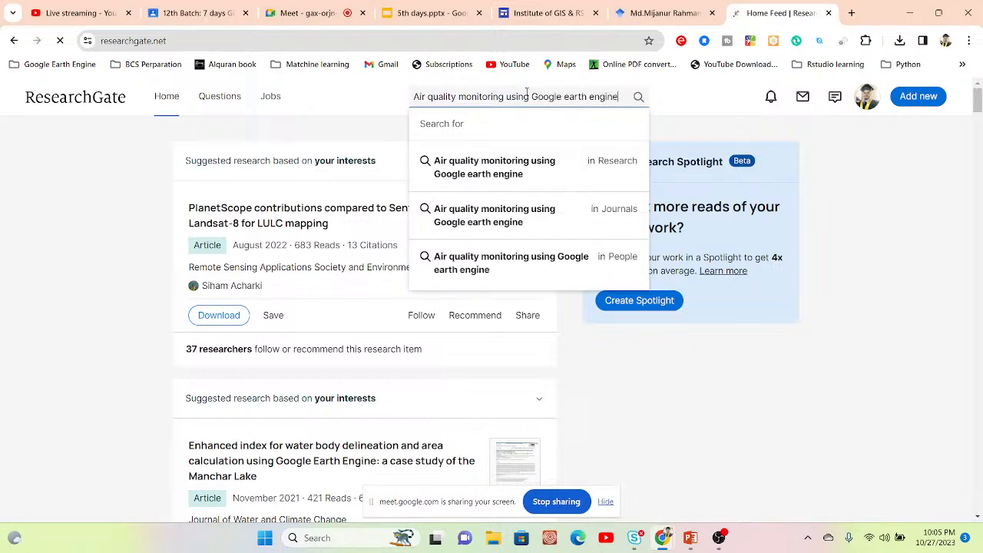
{"action": "left_click", "coordinate": [638, 98]}
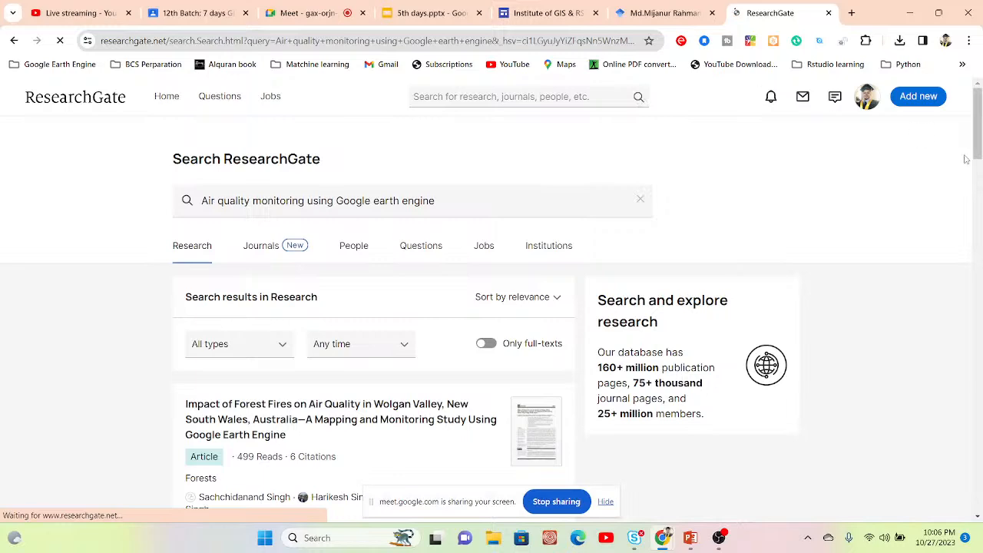
Step: Open the article on the impact of forest fires on air quality in Wolgan Valley and request its public full text
{"action": "scroll", "coordinate": [980, 124], "scroll_direction": "down", "scroll_amount": 1}
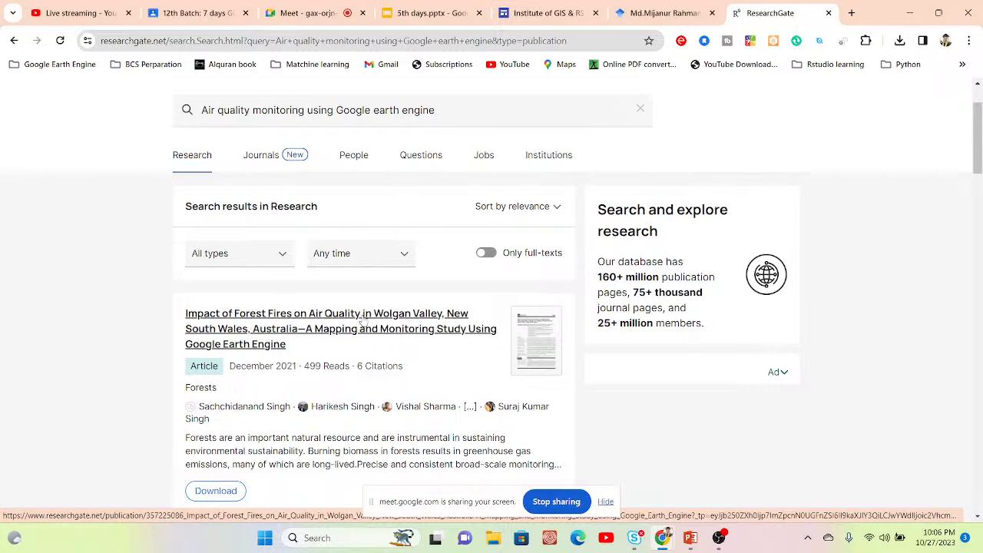
{"action": "left_click", "coordinate": [284, 334]}
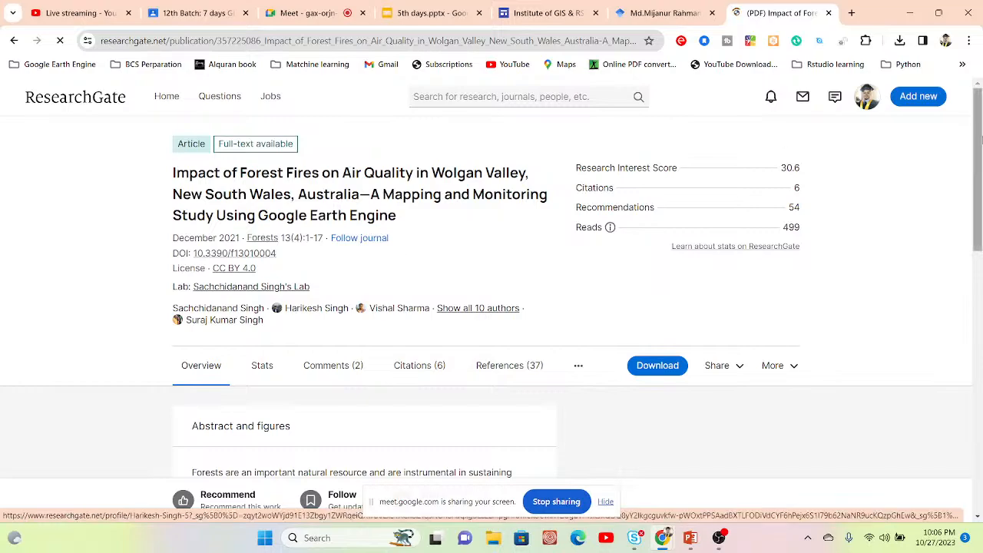
{"action": "left_click_drag", "start_coordinate": [982, 138], "coordinate": [979, 285]}
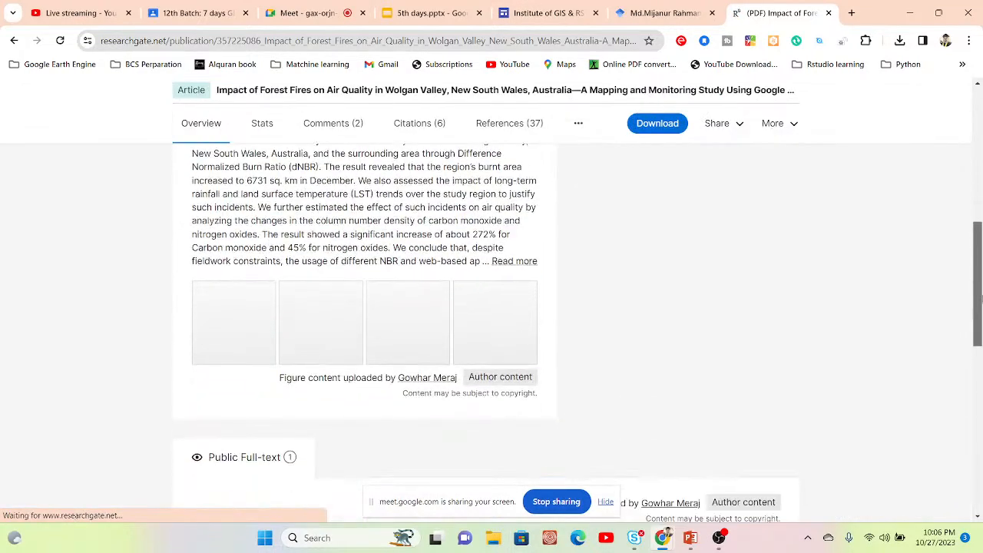
{"action": "scroll", "coordinate": [907, 367], "scroll_direction": "down", "scroll_amount": 6}
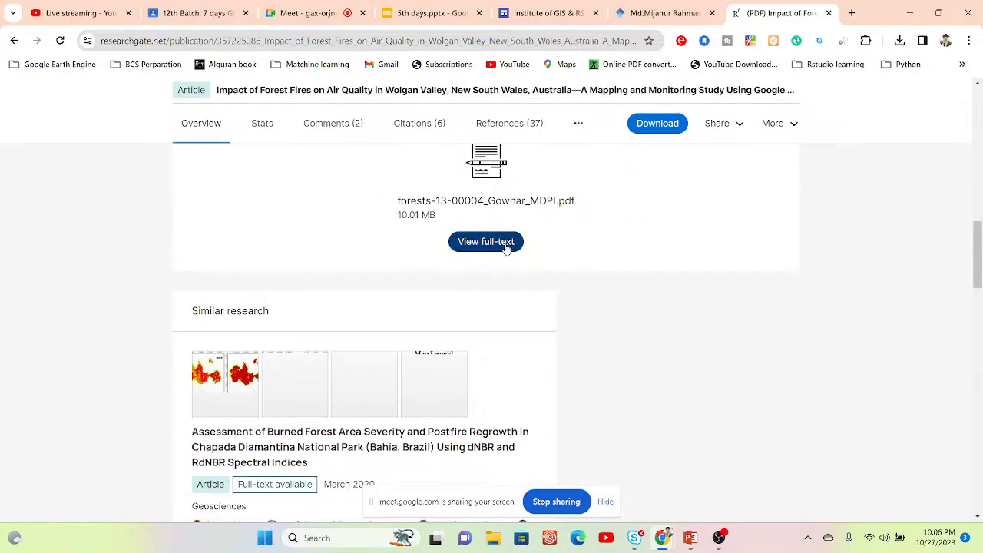
{"action": "left_click", "coordinate": [506, 244]}
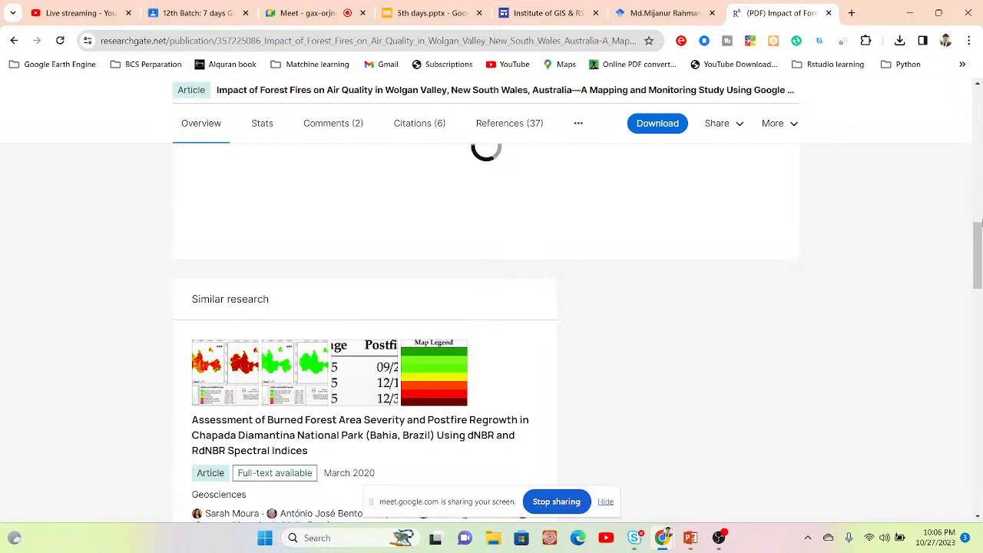
Step: Look over the article's full-text area and similar research, and return to the ResearchGate home feed
{"action": "left_click_drag", "start_coordinate": [979, 242], "coordinate": [980, 221]}
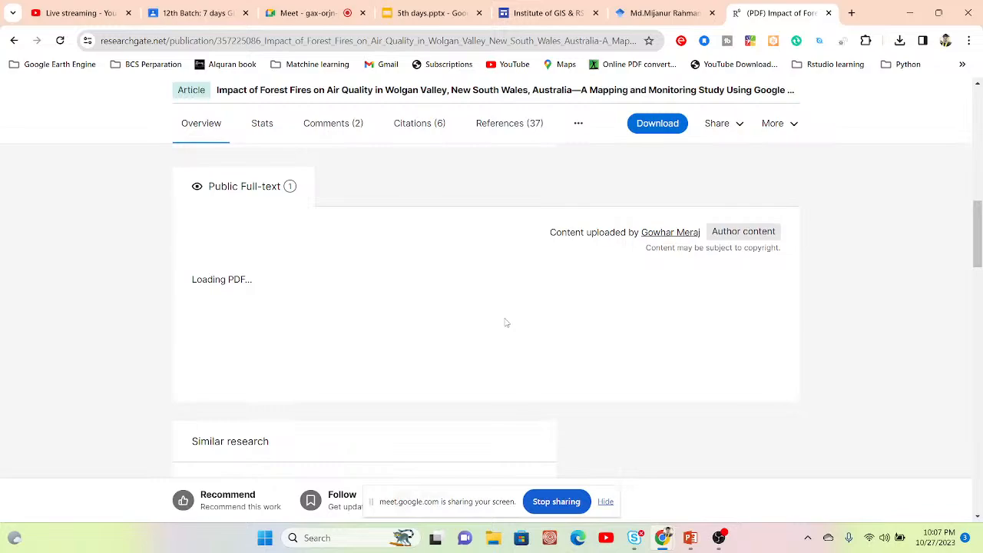
{"action": "left_click_drag", "start_coordinate": [978, 235], "coordinate": [978, 347]}
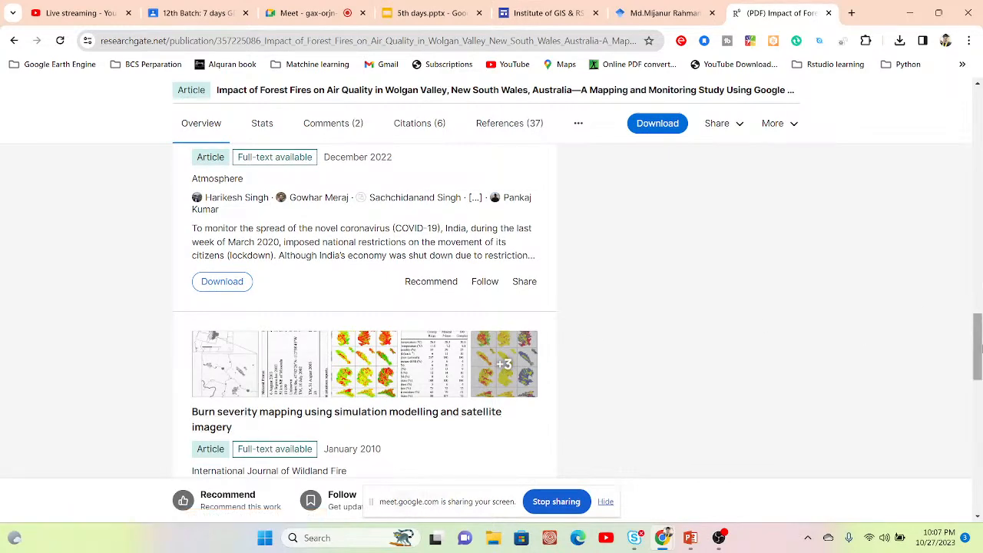
{"action": "left_click_drag", "start_coordinate": [978, 347], "coordinate": [979, 234]}
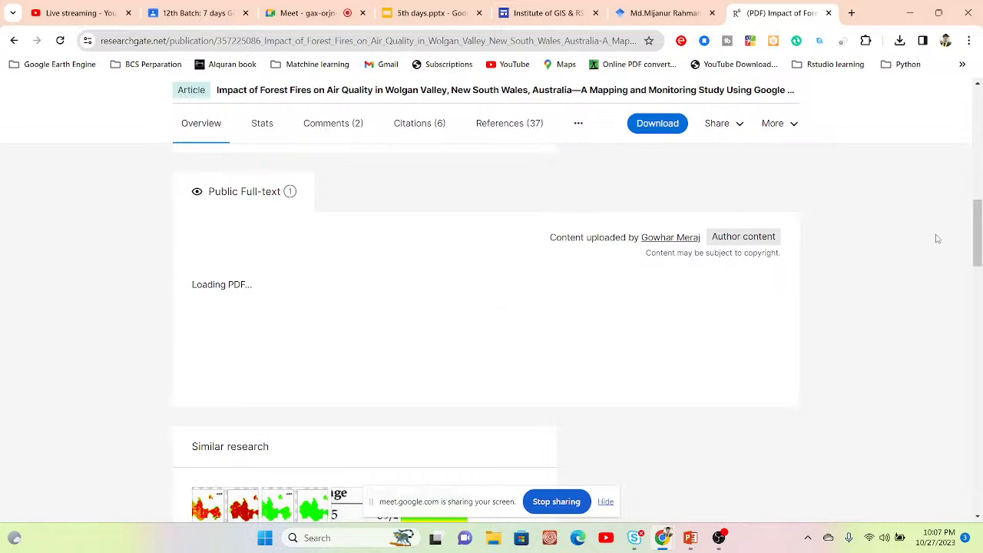
{"action": "left_click_drag", "start_coordinate": [978, 244], "coordinate": [972, 69]}
{"action": "left_click", "coordinate": [528, 98]}
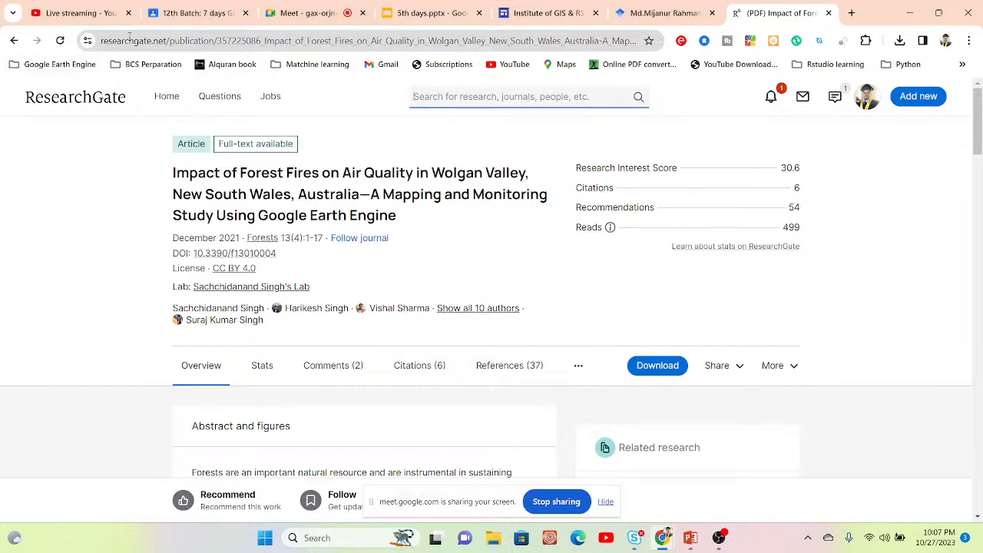
{"action": "left_click", "coordinate": [167, 96]}
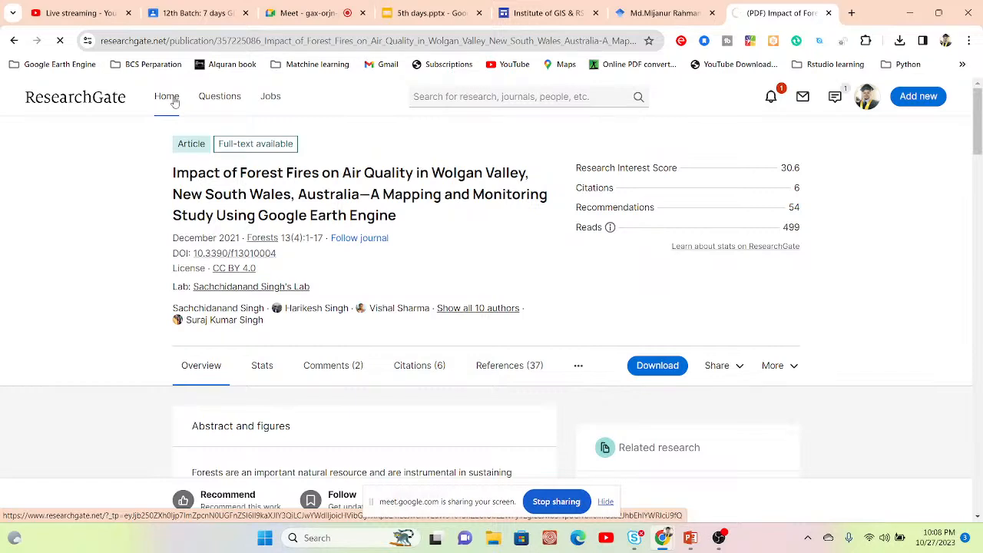
{"action": "left_click_drag", "start_coordinate": [258, 216], "coordinate": [399, 216]}
{"action": "left_click", "coordinate": [402, 218]}
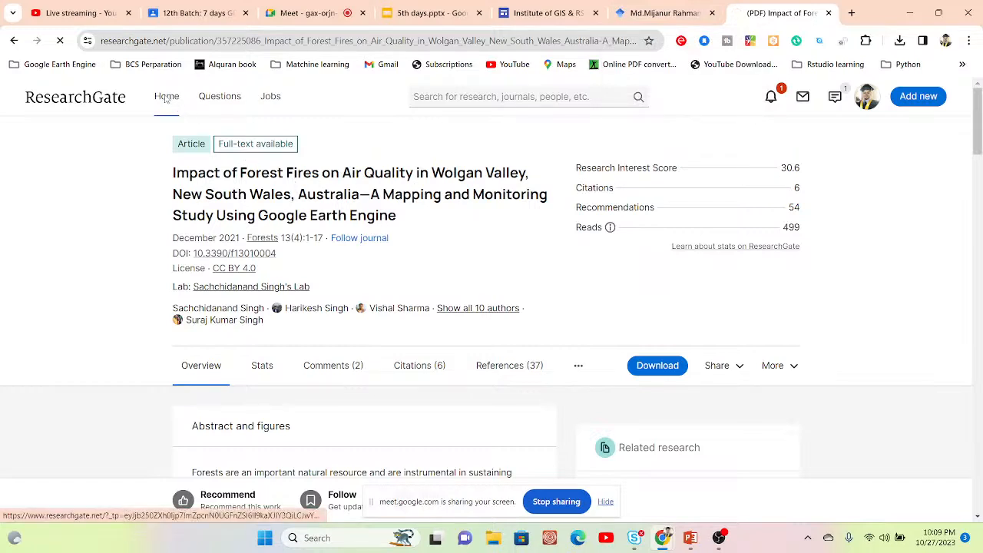
Step: Dismiss the raised-hand notification in the Google Meet call and switch to the 5th days.pptx presentation in Google Slides
{"action": "left_click", "coordinate": [334, 15]}
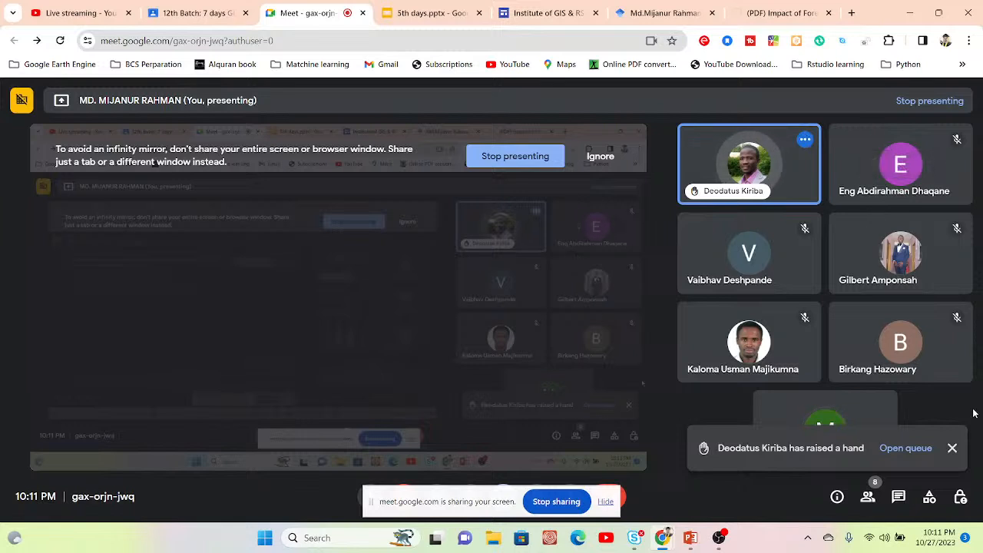
{"action": "left_click", "coordinate": [952, 448]}
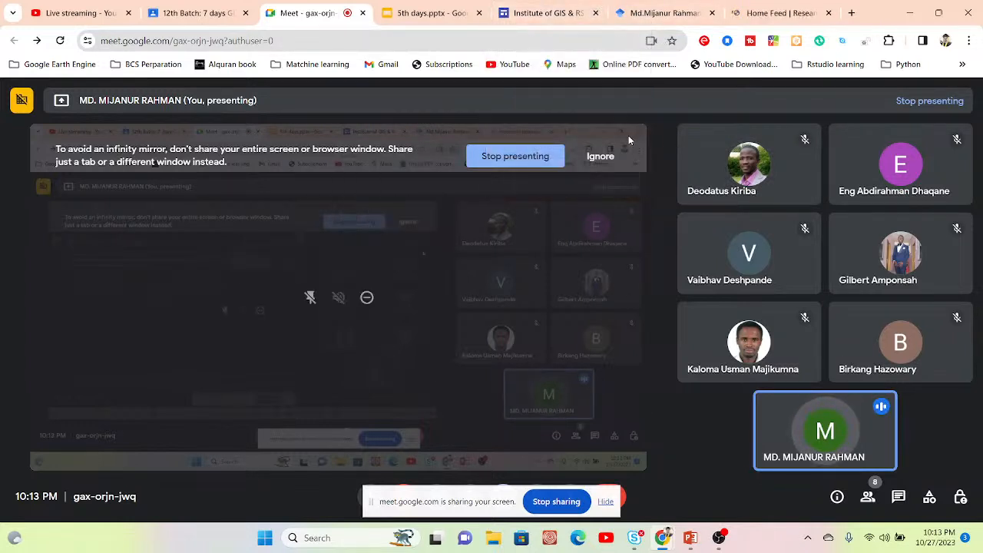
{"action": "left_click", "coordinate": [433, 9]}
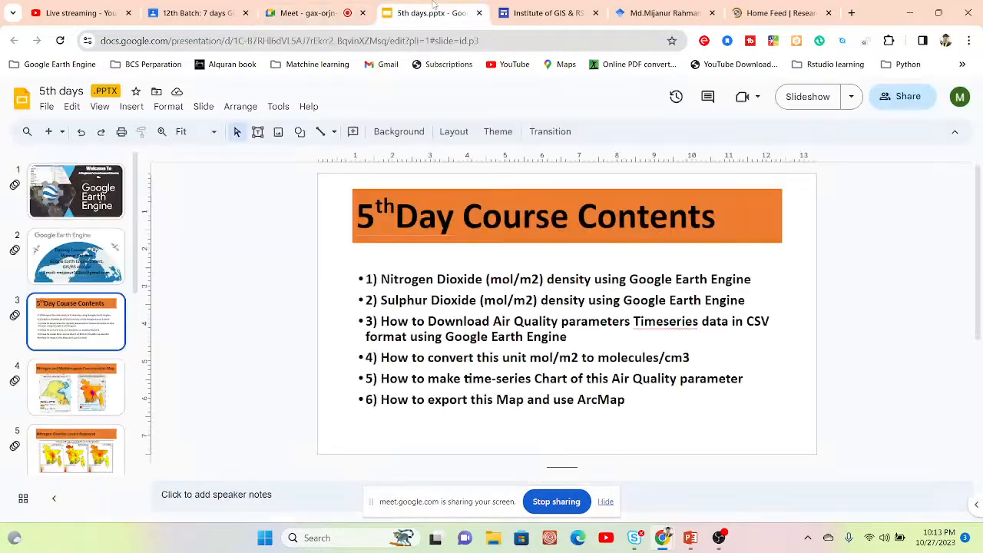